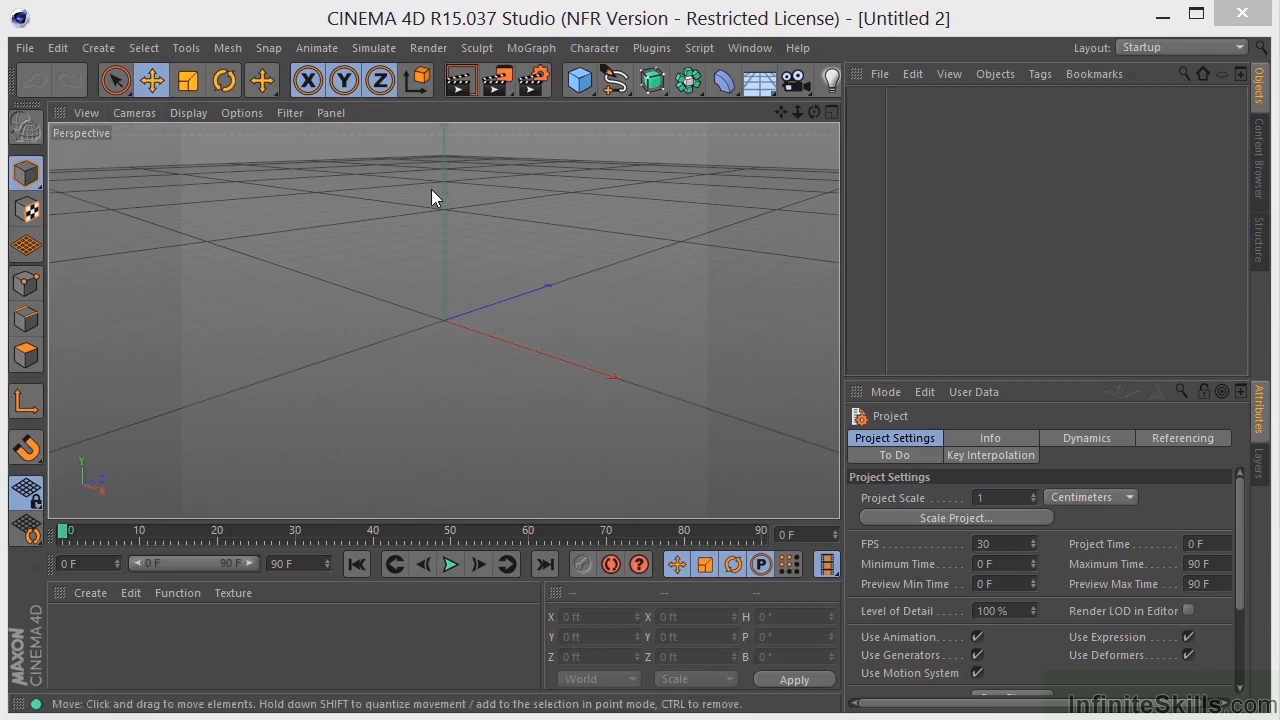
- Add a cube and orbit the perspective view slightly around it
click(578, 82)
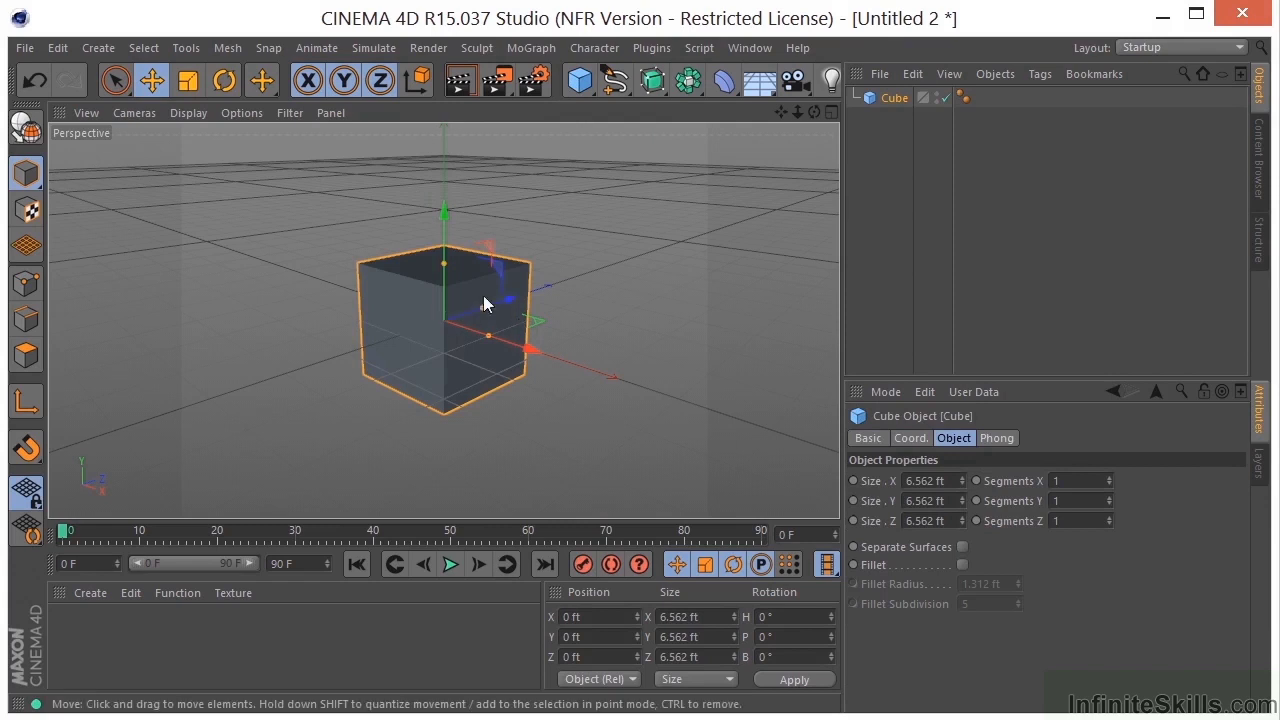
mouse_move(444, 290)
alt+mouse_down()
mouse_move(537, 363)
mouse_move(689, 174)
mouse_move(556, 343)
mouse_move(234, 270)
mouse_move(86, 298)
mouse_move(241, 351)
mouse_move(555, 312)
mouse_move(439, 290)
mouse_move(452, 290)
alt+mouse_up()
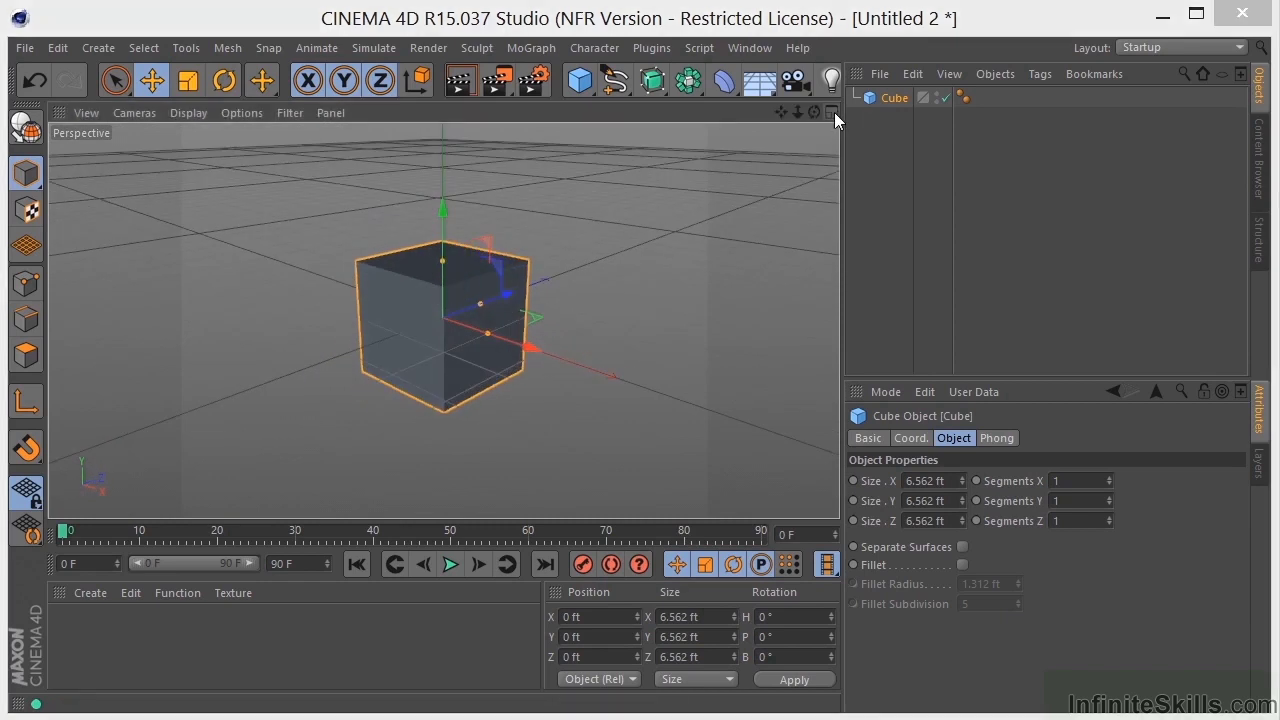
- Switch to four views and drag the cube to X 0.682 ft, Y 0.545 ft in top, front and right views
middle_click(579, 297)
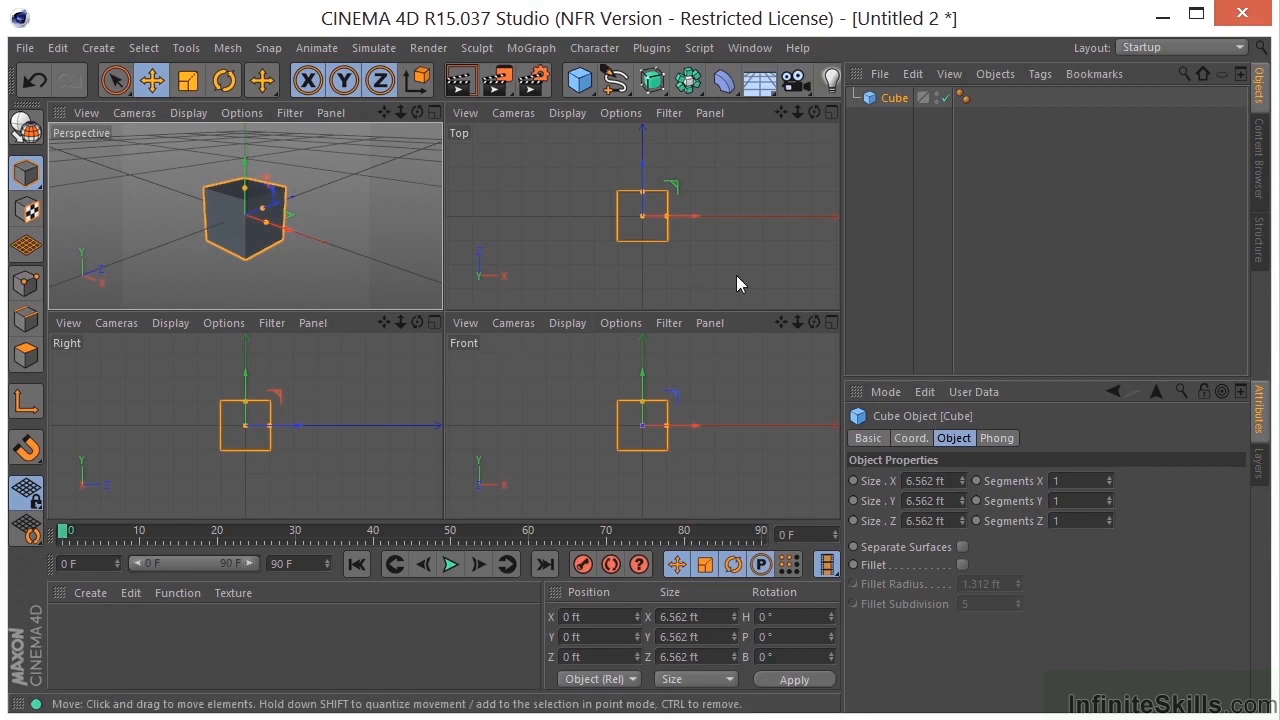
mouse_move(774, 243)
mouse_down()
mouse_move(717, 248)
mouse_move(760, 246)
mouse_move(739, 232)
mouse_move(783, 245)
mouse_move(769, 250)
mouse_up()
drag(737, 457, 762, 448)
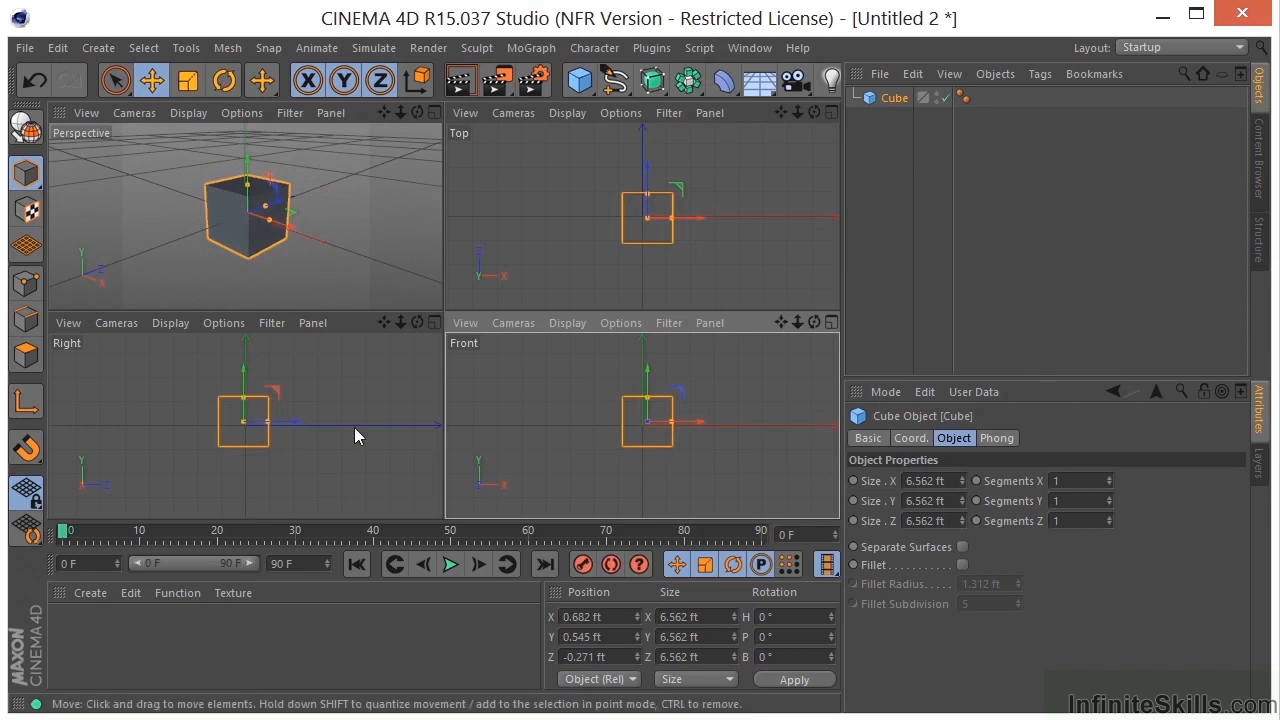
mouse_move(354, 427)
mouse_down()
mouse_move(318, 427)
mouse_move(353, 417)
mouse_move(369, 431)
mouse_move(356, 427)
mouse_up()
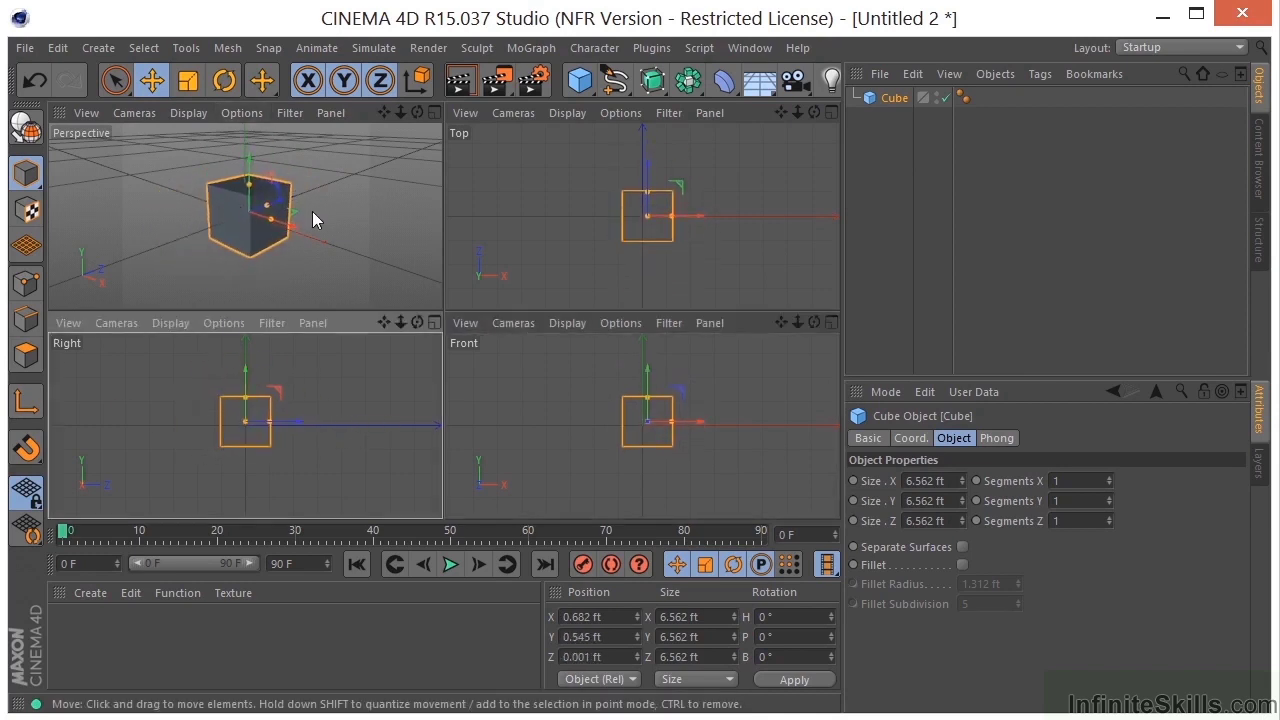
- Set the front pane's camera to Back and drag the cube up to X 0.818 ft, Y 1.09 ft
click(514, 323)
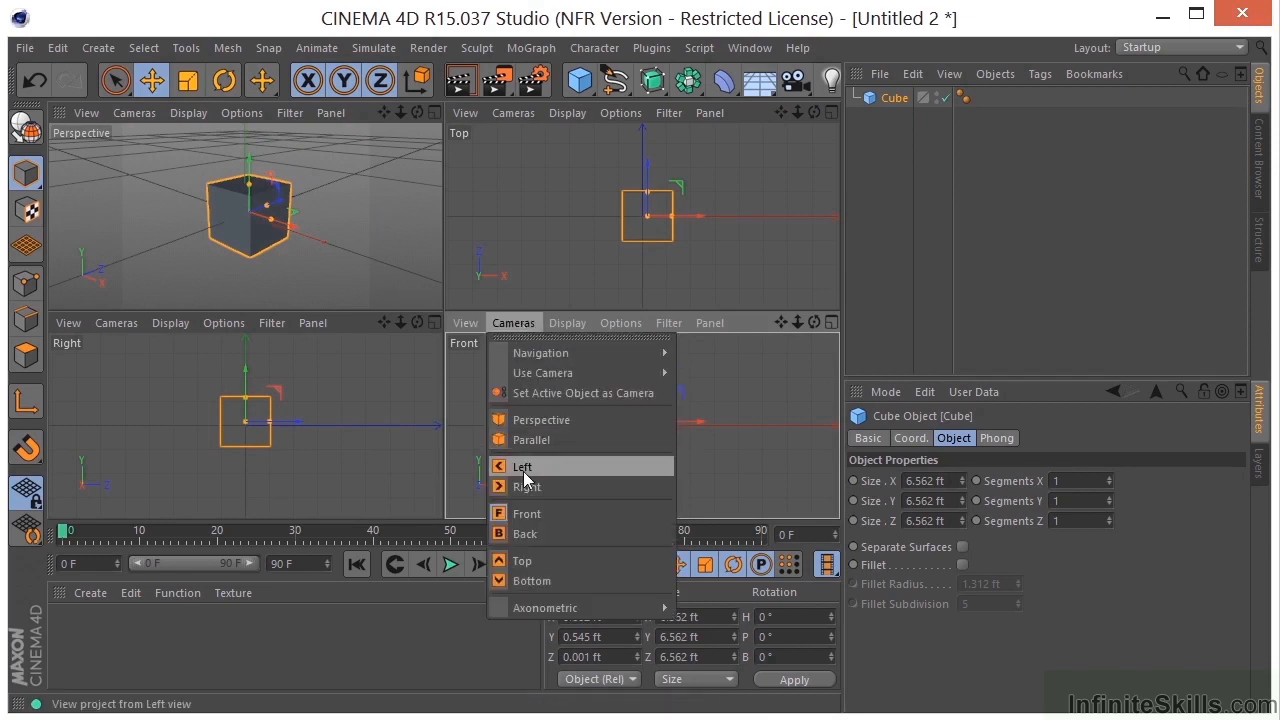
click(534, 533)
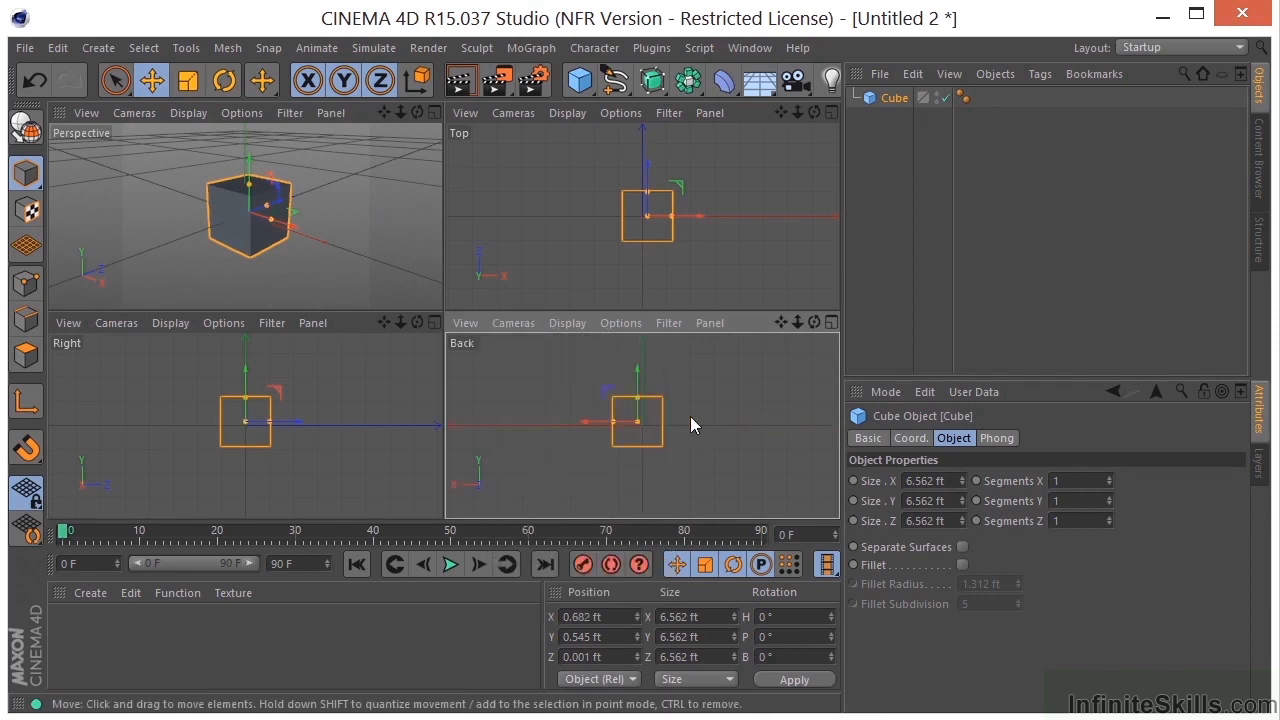
mouse_move(696, 416)
mouse_down()
mouse_move(718, 414)
mouse_move(657, 414)
mouse_move(695, 412)
mouse_up()
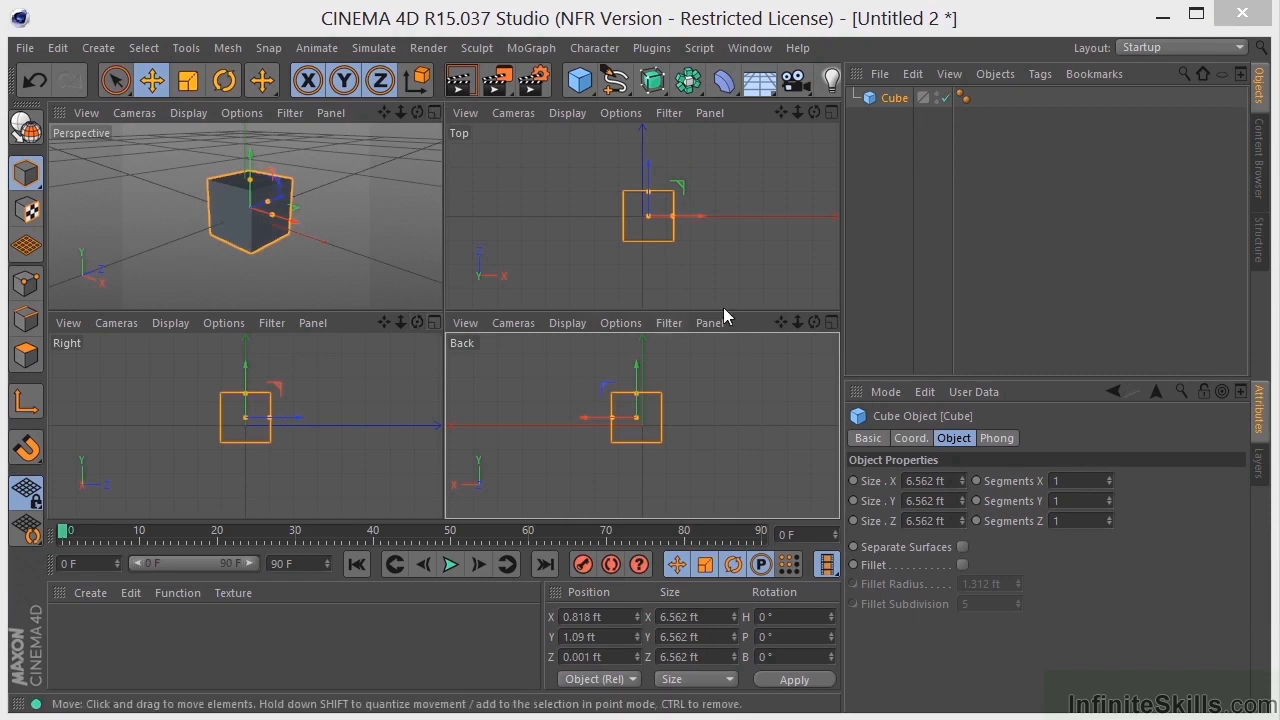
- Maximize and restore the back and right views, then maximize the perspective view
click(833, 318)
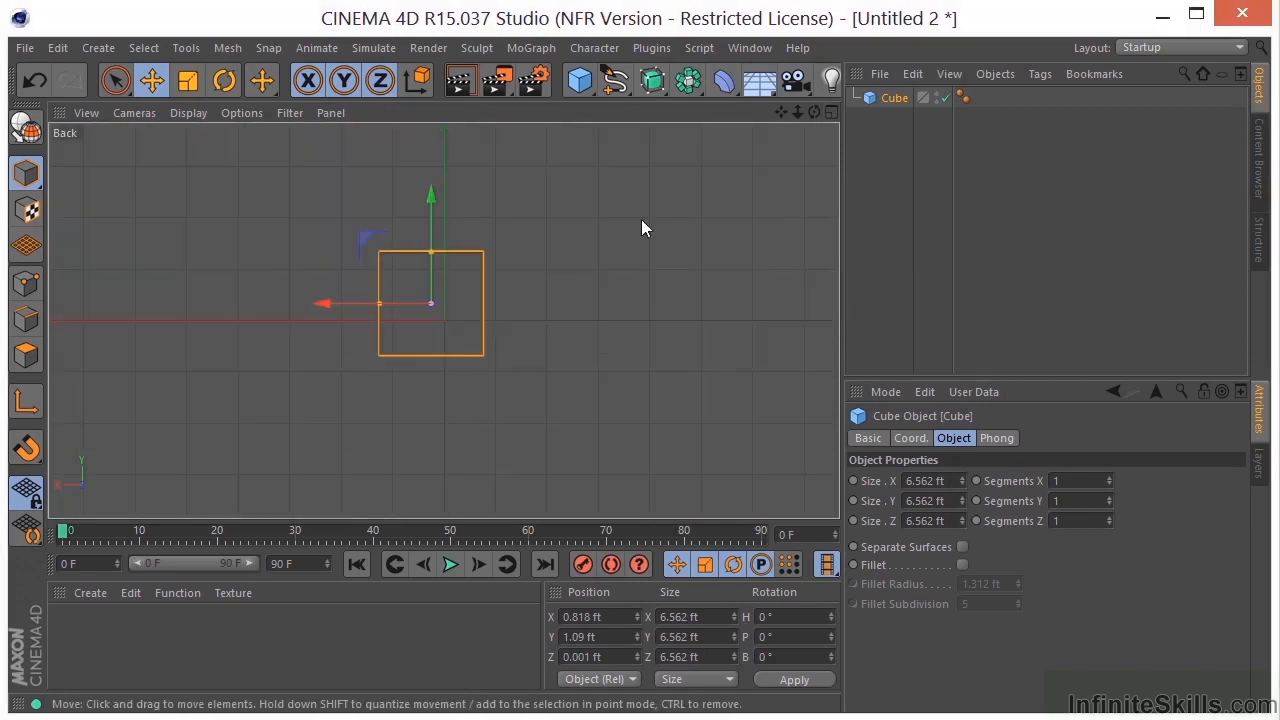
click(832, 113)
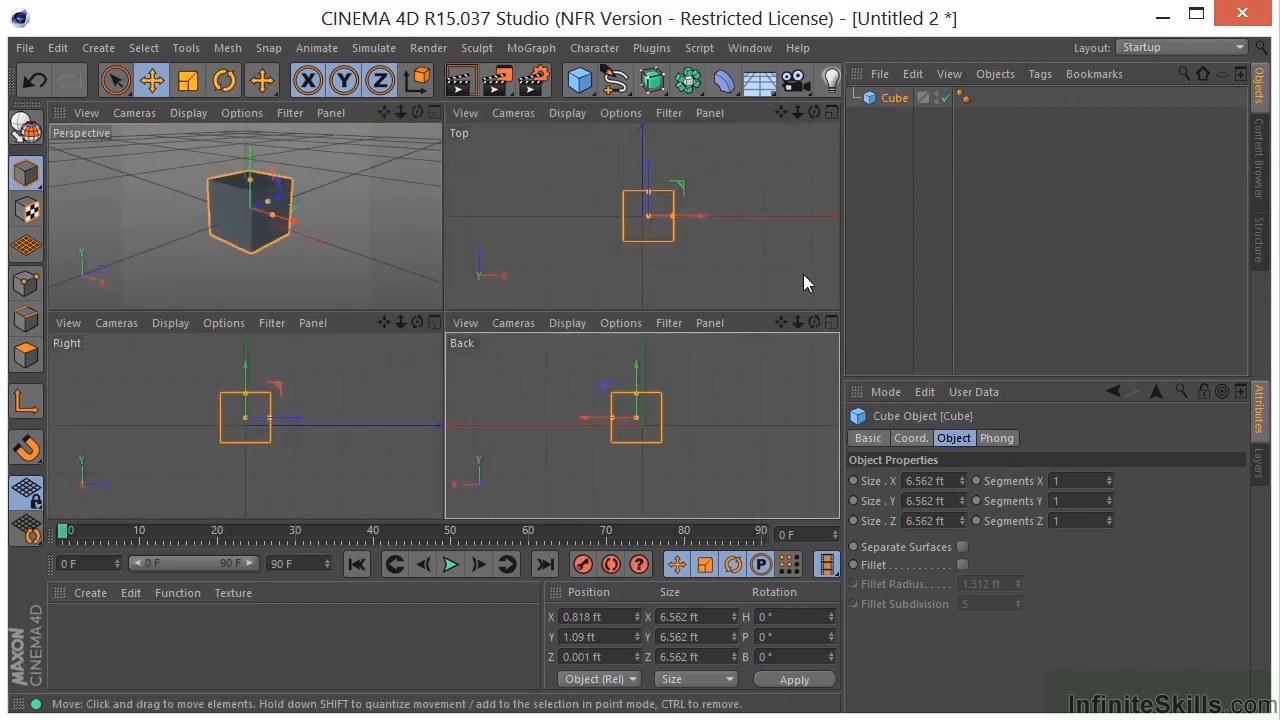
middle_click(126, 423)
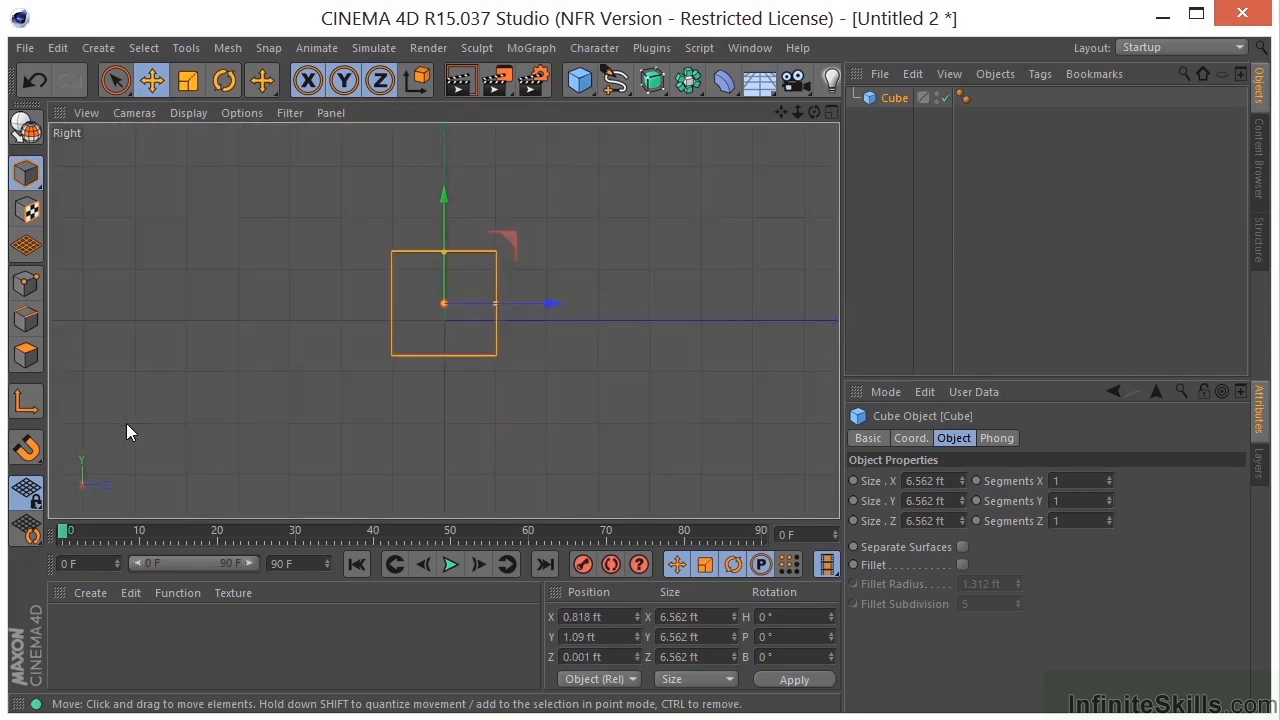
middle_click(194, 298)
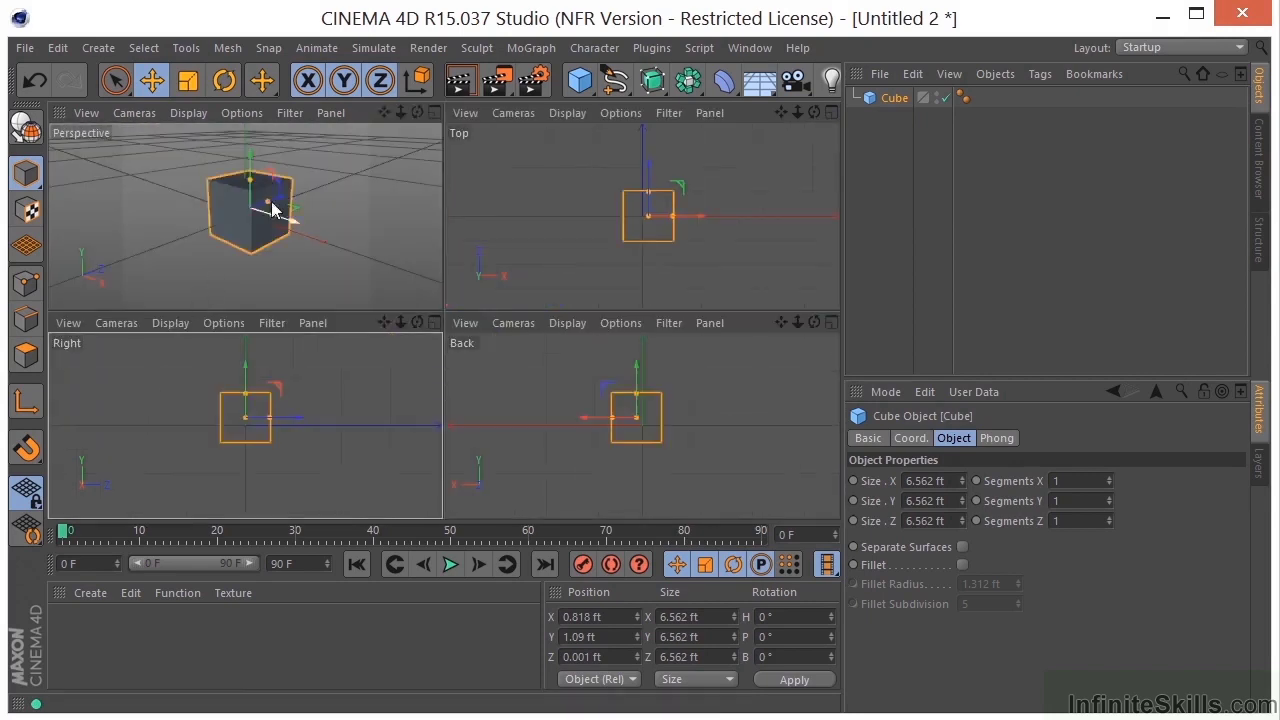
middle_click(368, 168)
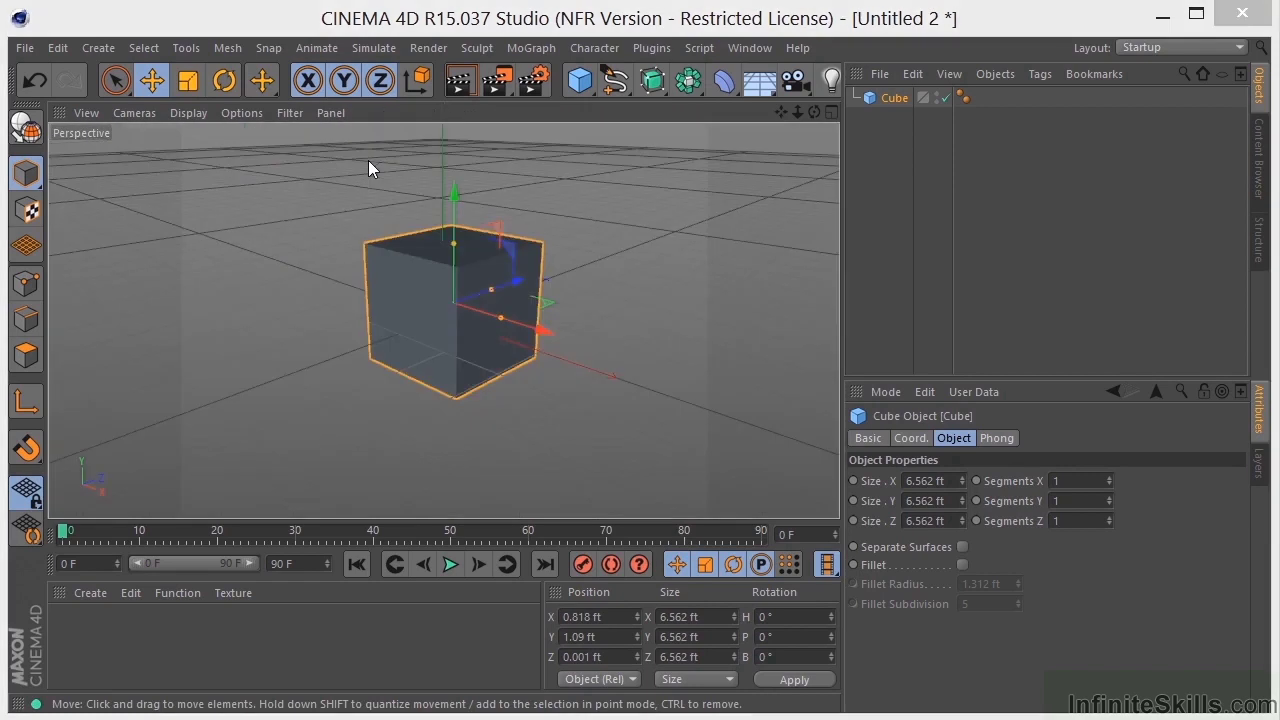
- Deselect the cube and cycle through top, right and back views with F2–F4, returning to four views with F5
click(517, 181)
key(F2)
key(F3)
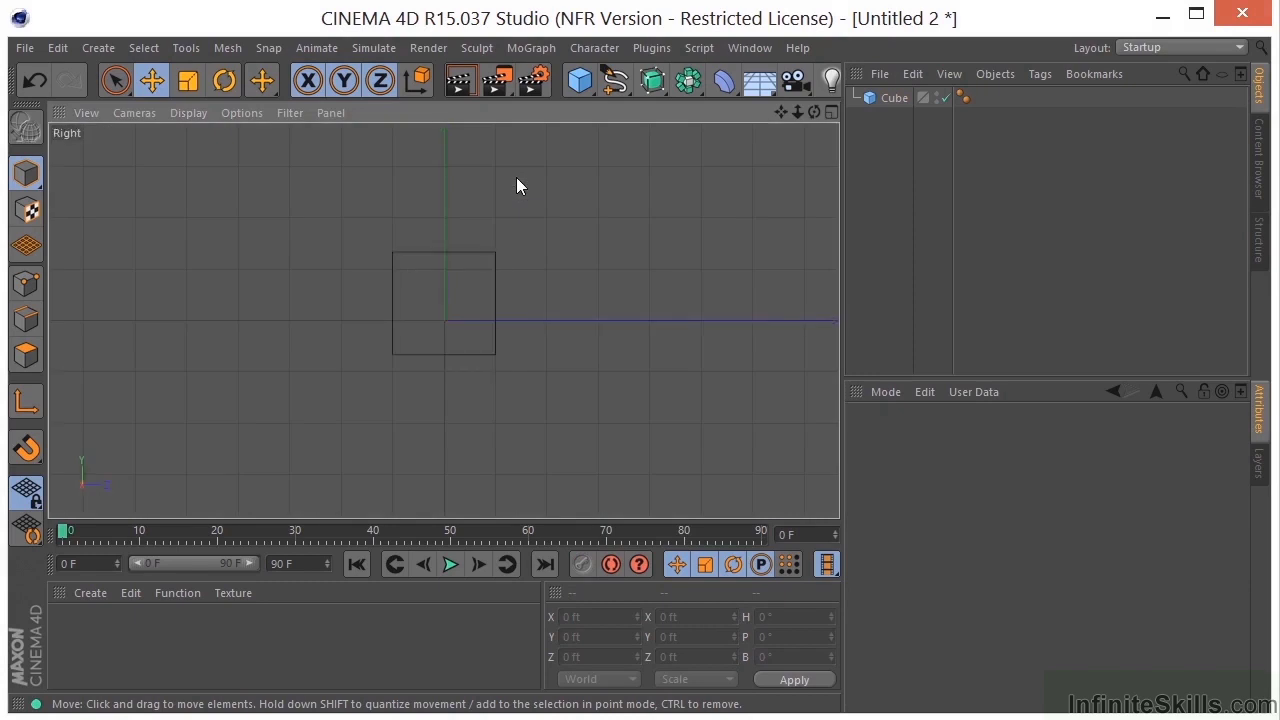
key(F4)
key(F5)
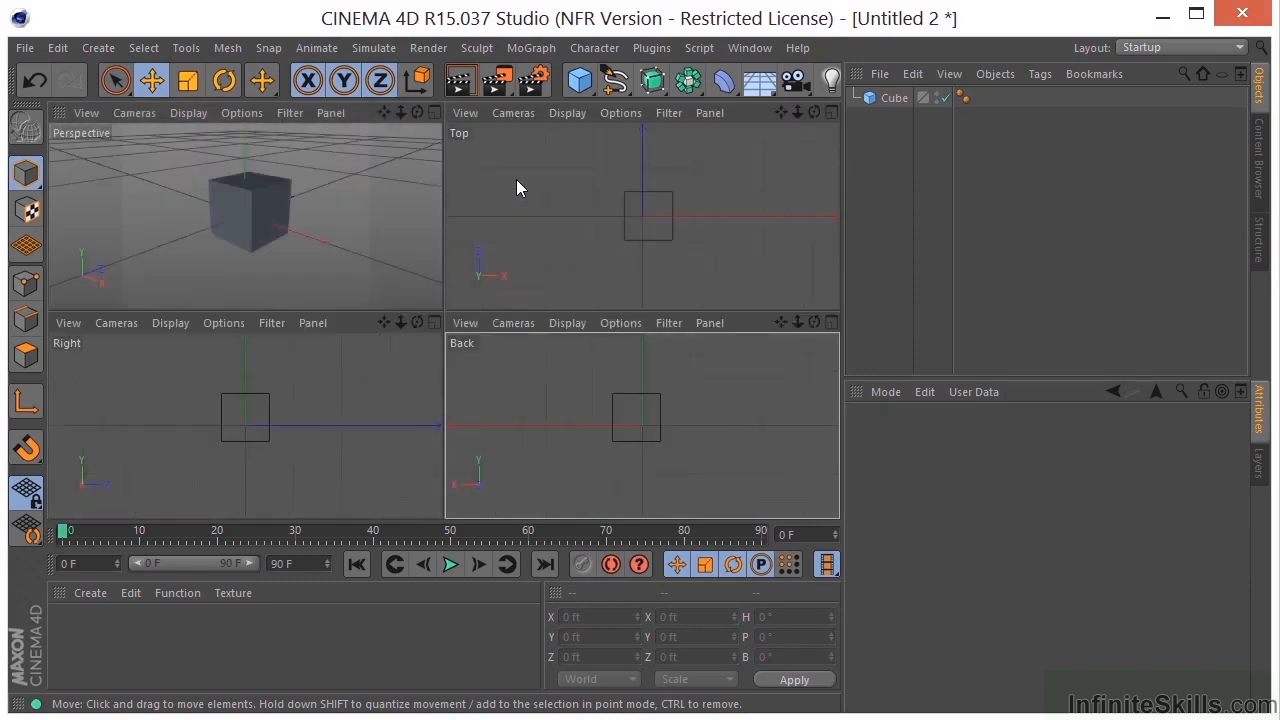
- Maximize the perspective view and orbit around the cube to a new angle
middle_click(363, 224)
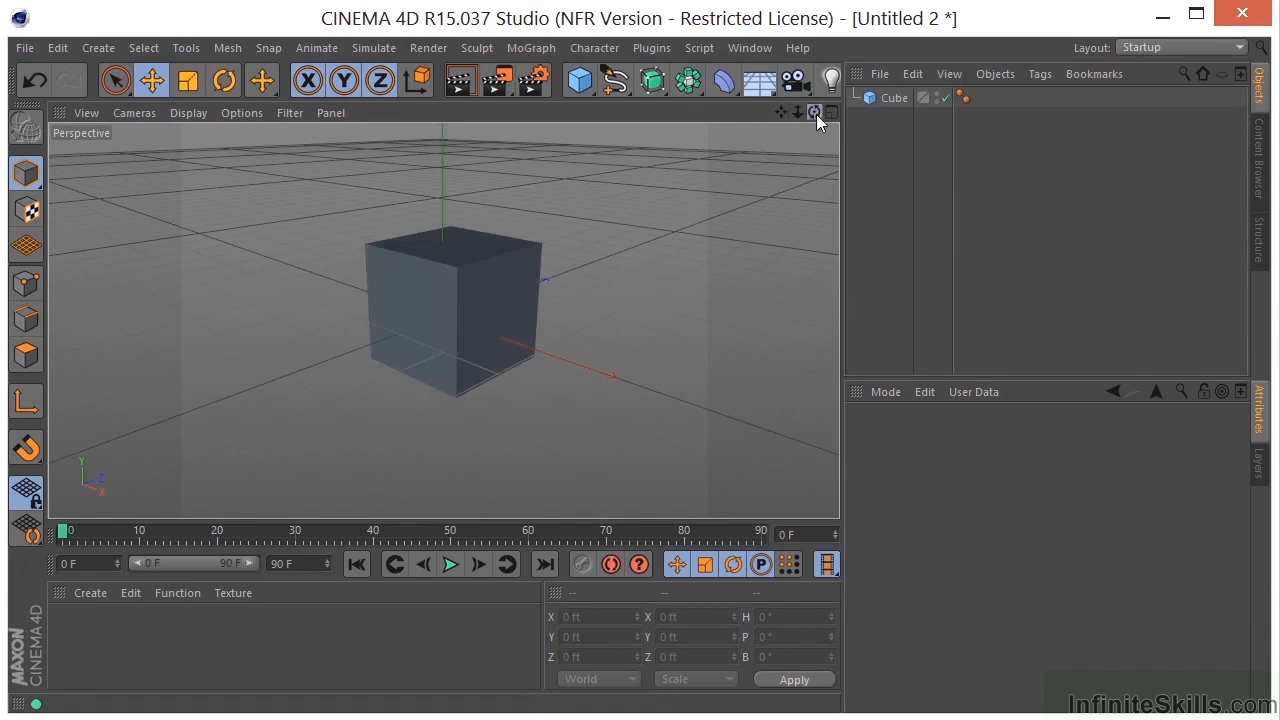
mouse_move(816, 112)
mouse_down()
mouse_move(806, 151)
mouse_move(700, 194)
mouse_move(551, 166)
mouse_move(522, 102)
mouse_move(858, 211)
mouse_move(859, 121)
mouse_move(740, 203)
mouse_move(668, 296)
mouse_move(838, 113)
mouse_move(832, 164)
mouse_move(859, 116)
mouse_move(781, 171)
mouse_move(881, 126)
mouse_move(814, 133)
mouse_move(839, 121)
mouse_up()
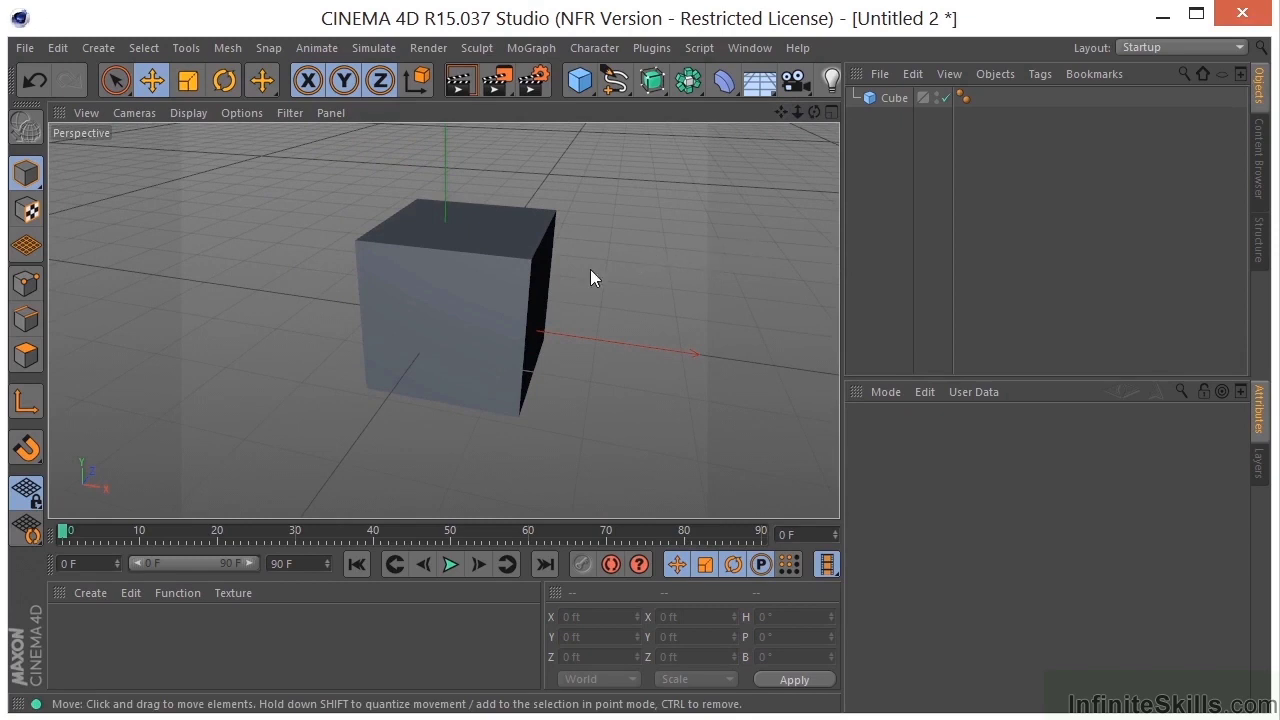
alt+drag(591, 271, 454, 388)
alt+drag(453, 278, 475, 347)
- Orbit and dolly around the cube, ending at an eye-level front-on view
click(566, 289)
alt+drag(669, 210, 700, 238)
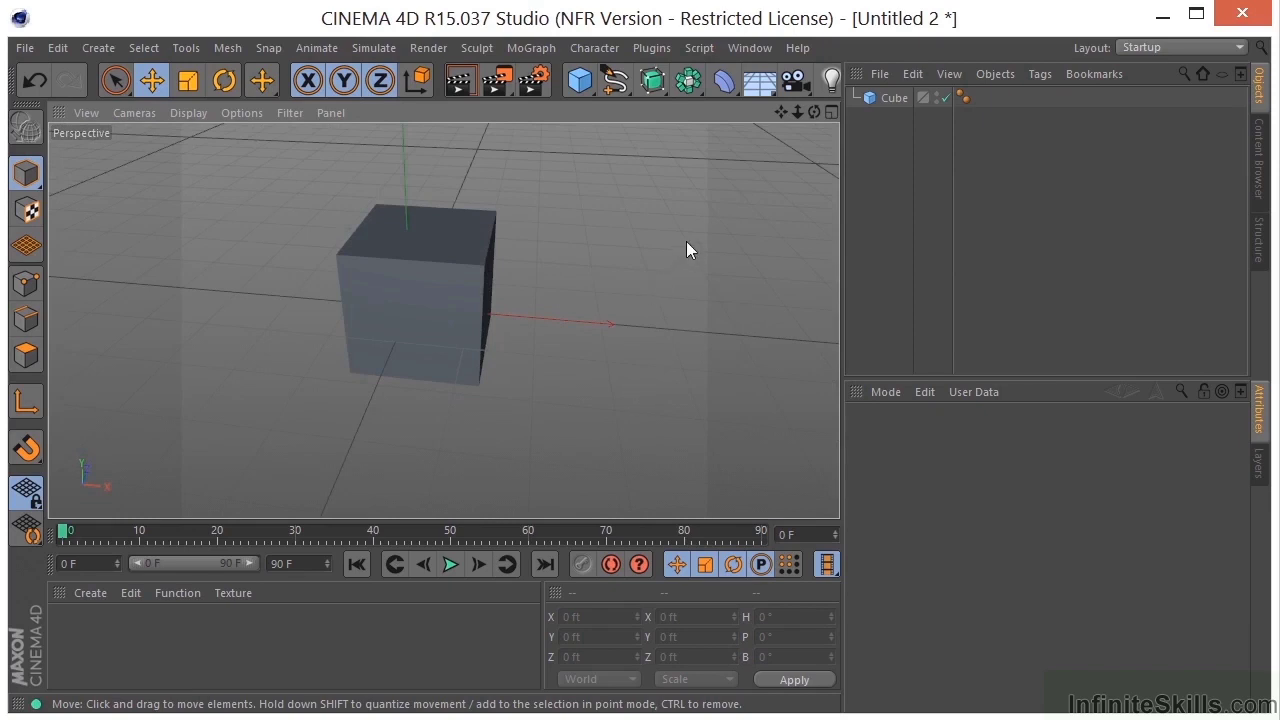
alt+drag(691, 205, 640, 185)
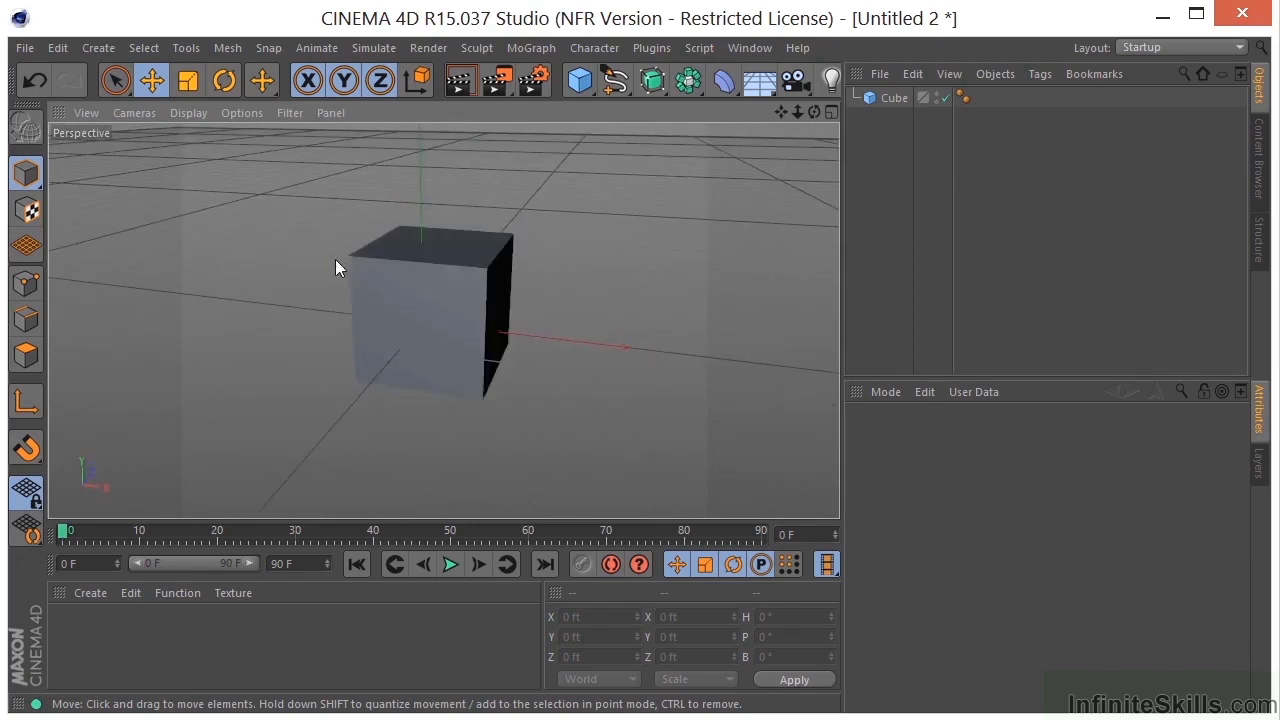
alt+drag(350, 258, 464, 268)
alt+right_drag(308, 318, 509, 240)
alt+drag(505, 235, 343, 329)
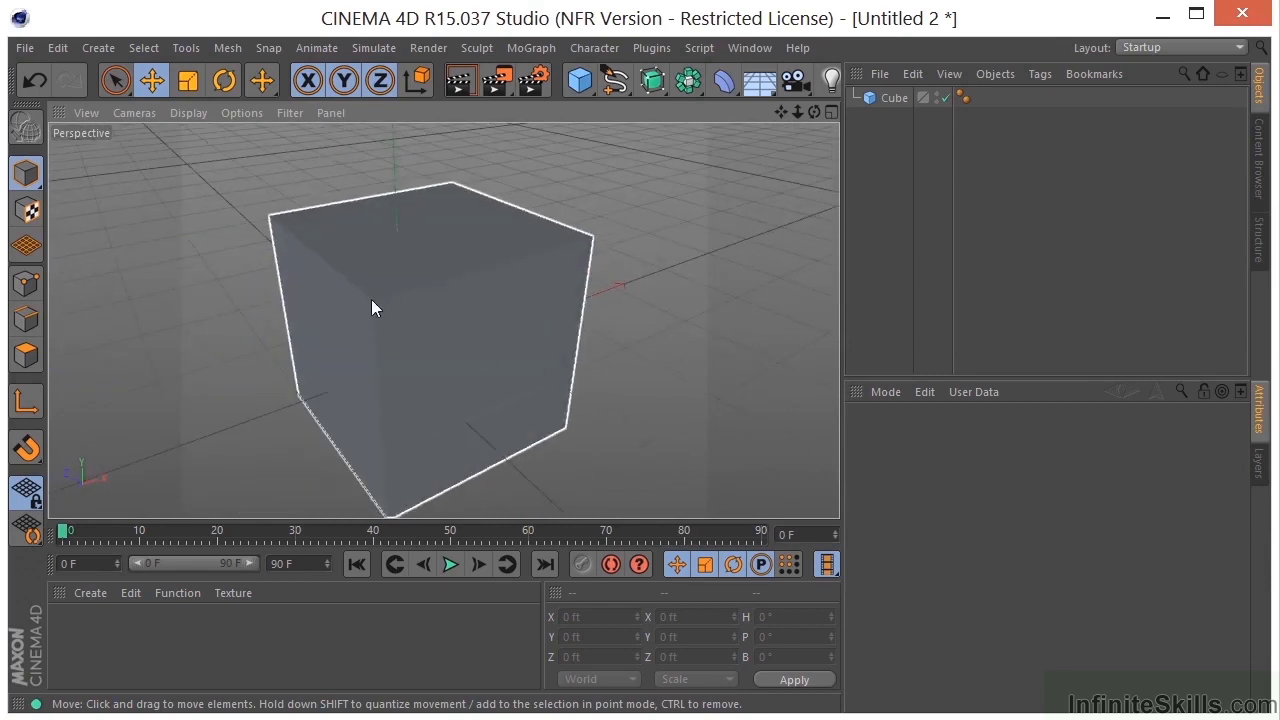
alt+drag(371, 312, 481, 352)
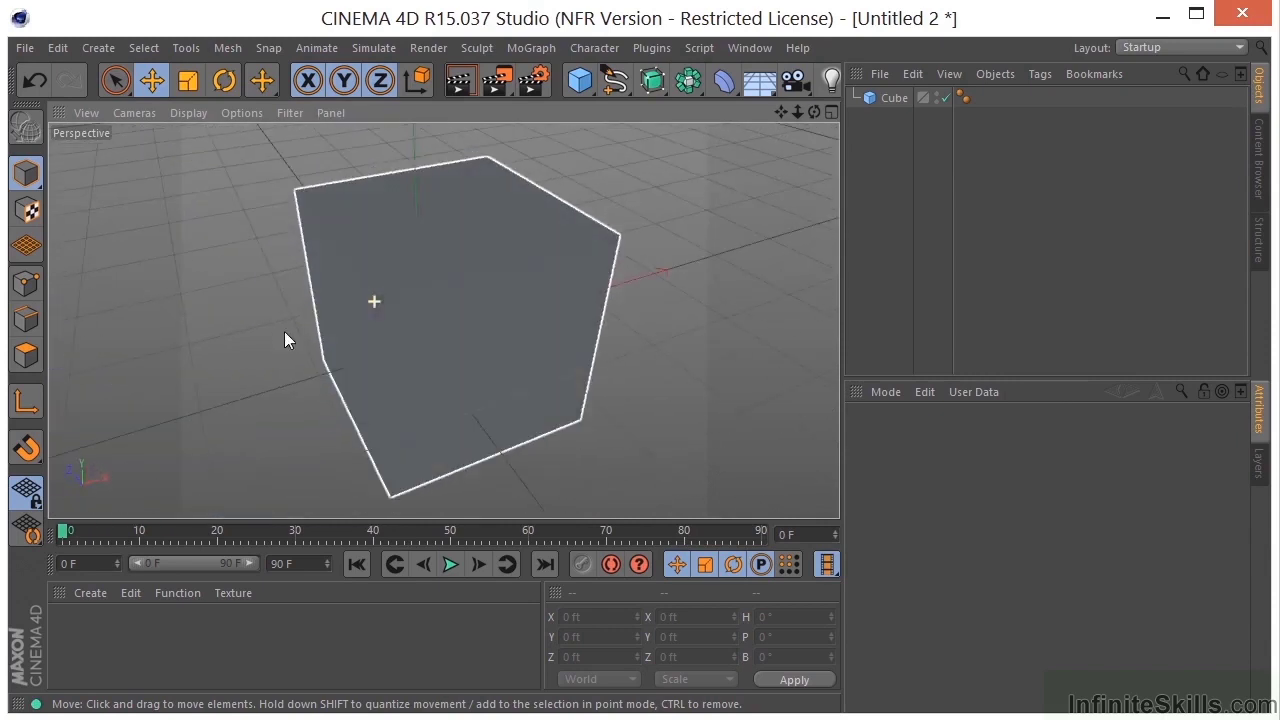
alt+drag(295, 191, 660, 197)
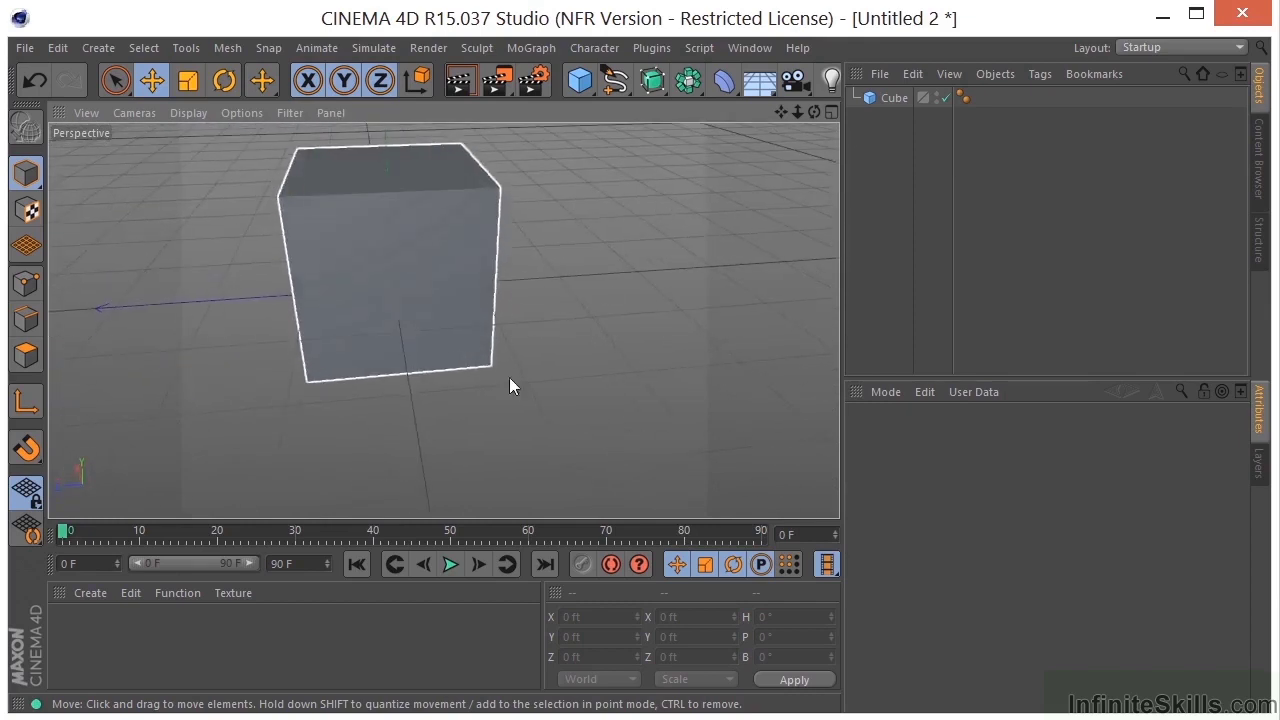
alt+drag(474, 414, 414, 360)
- Delete the cube and add a default sphere from the primitive objects palette
click(484, 216)
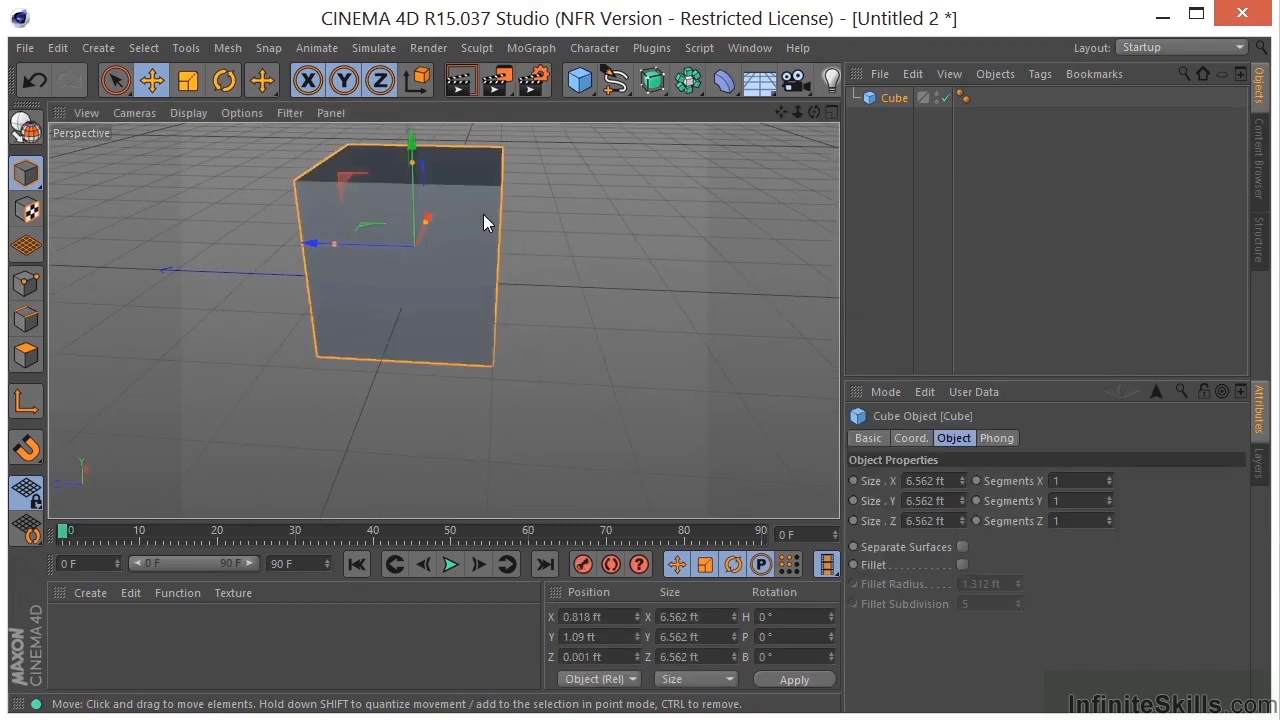
key(Delete)
click(584, 86)
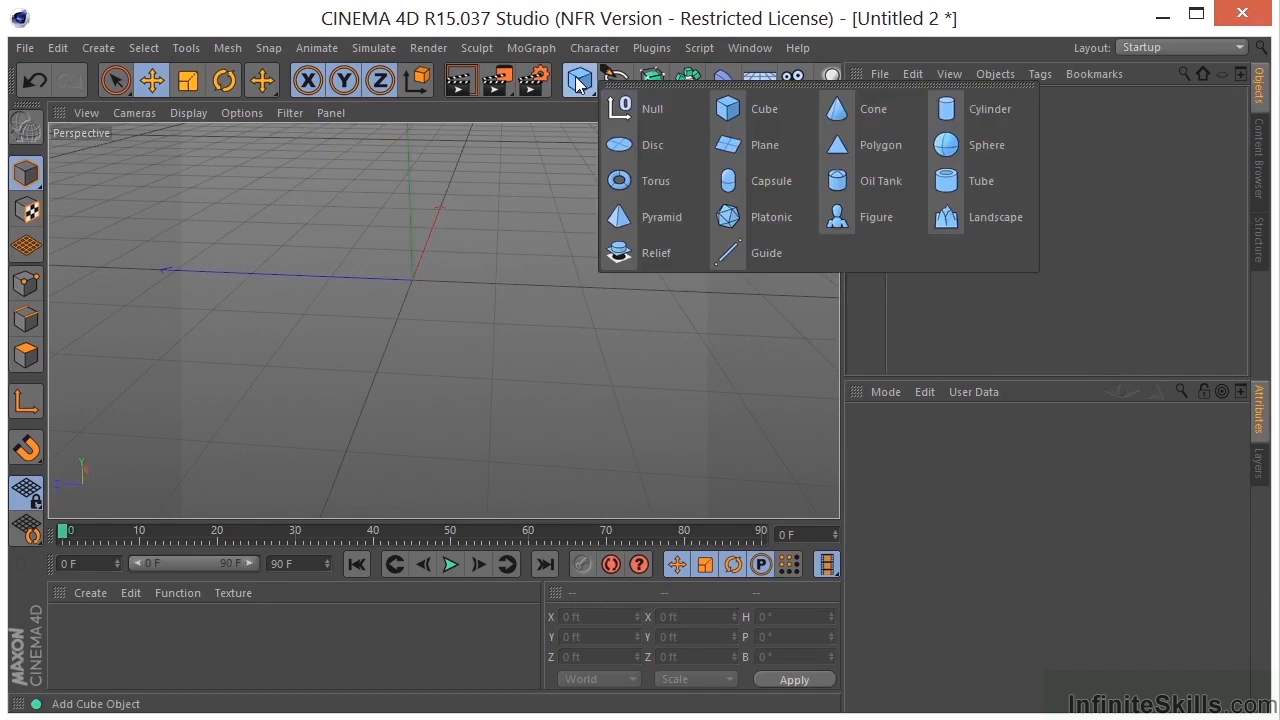
click(936, 148)
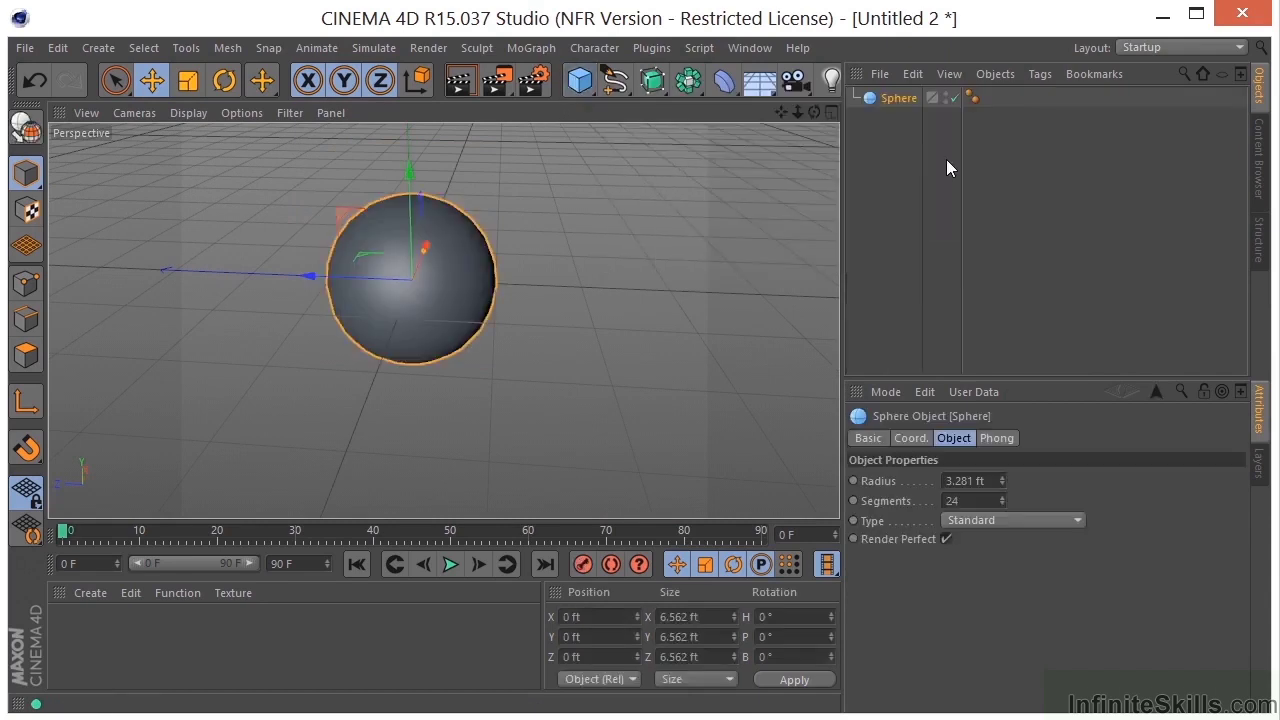
- Drag the sphere's Z, Y and X handles to place it at X 0.171 ft, Y 1.255 ft, Z -1.05 ft
drag(813, 112, 382, 109)
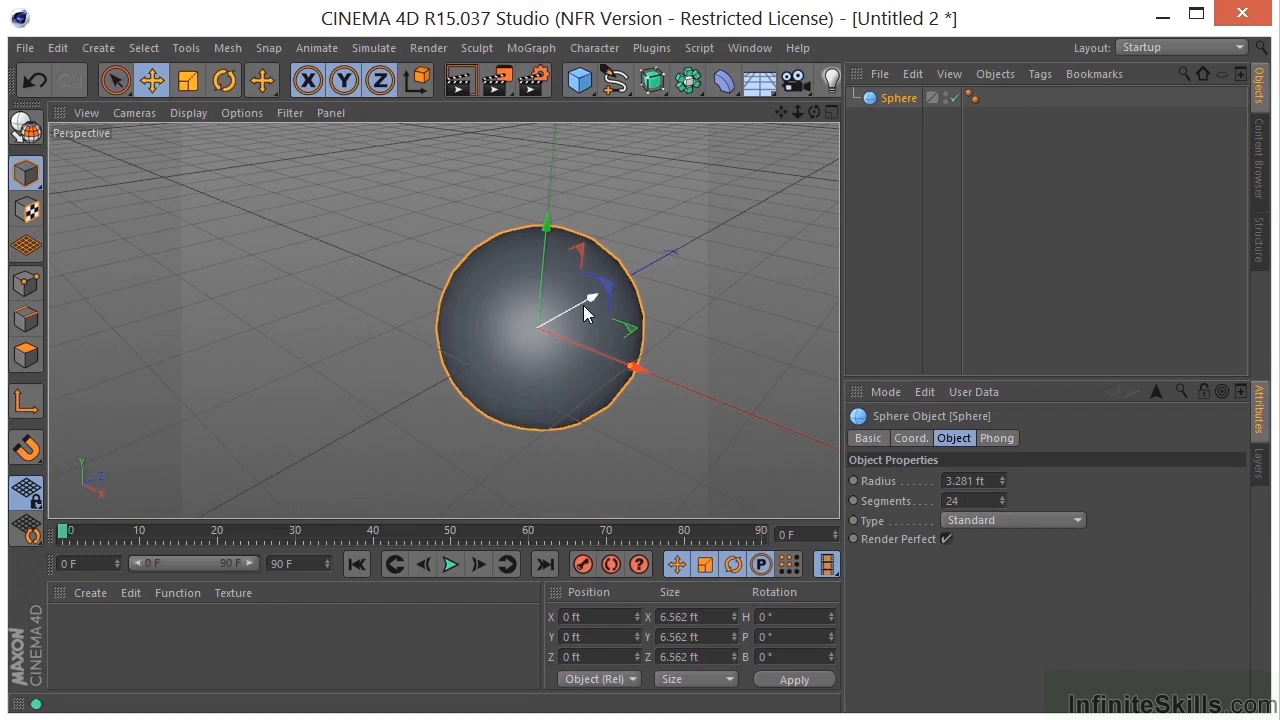
mouse_move(583, 305)
mouse_down()
mouse_move(657, 242)
mouse_move(571, 337)
mouse_move(621, 281)
mouse_move(523, 366)
mouse_move(650, 259)
mouse_move(579, 308)
mouse_move(584, 298)
mouse_up()
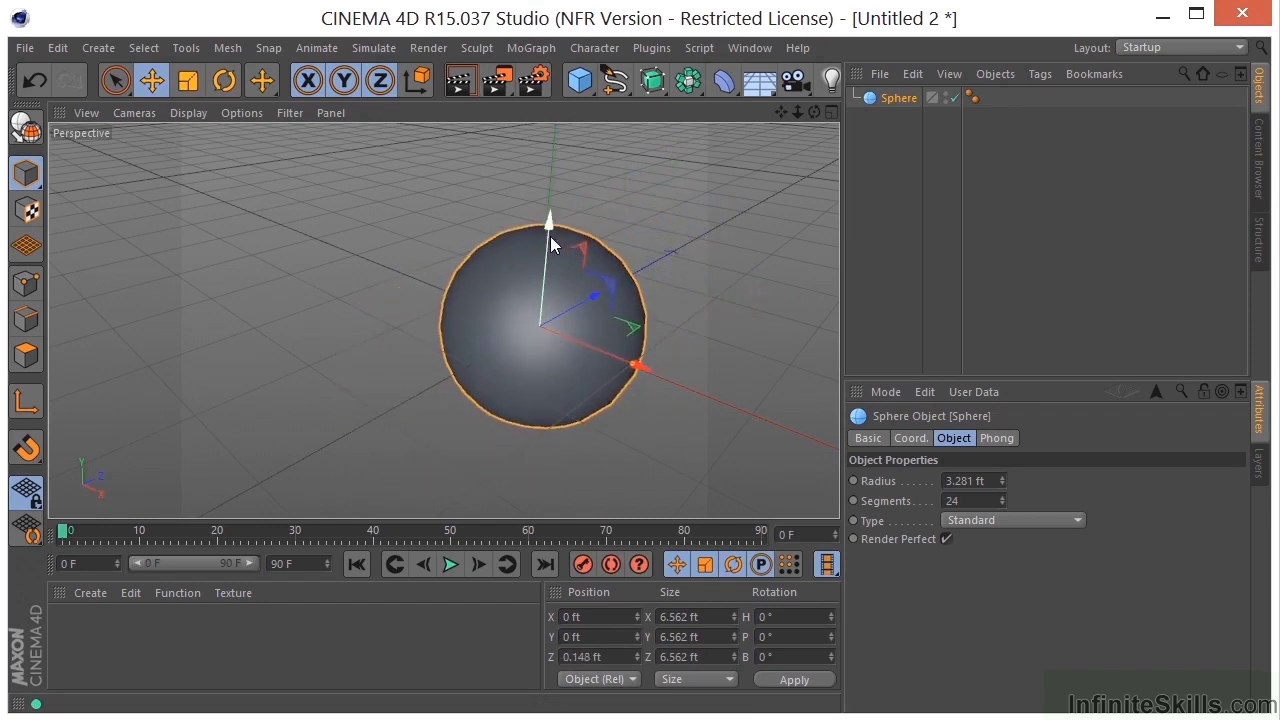
drag(550, 234, 552, 207)
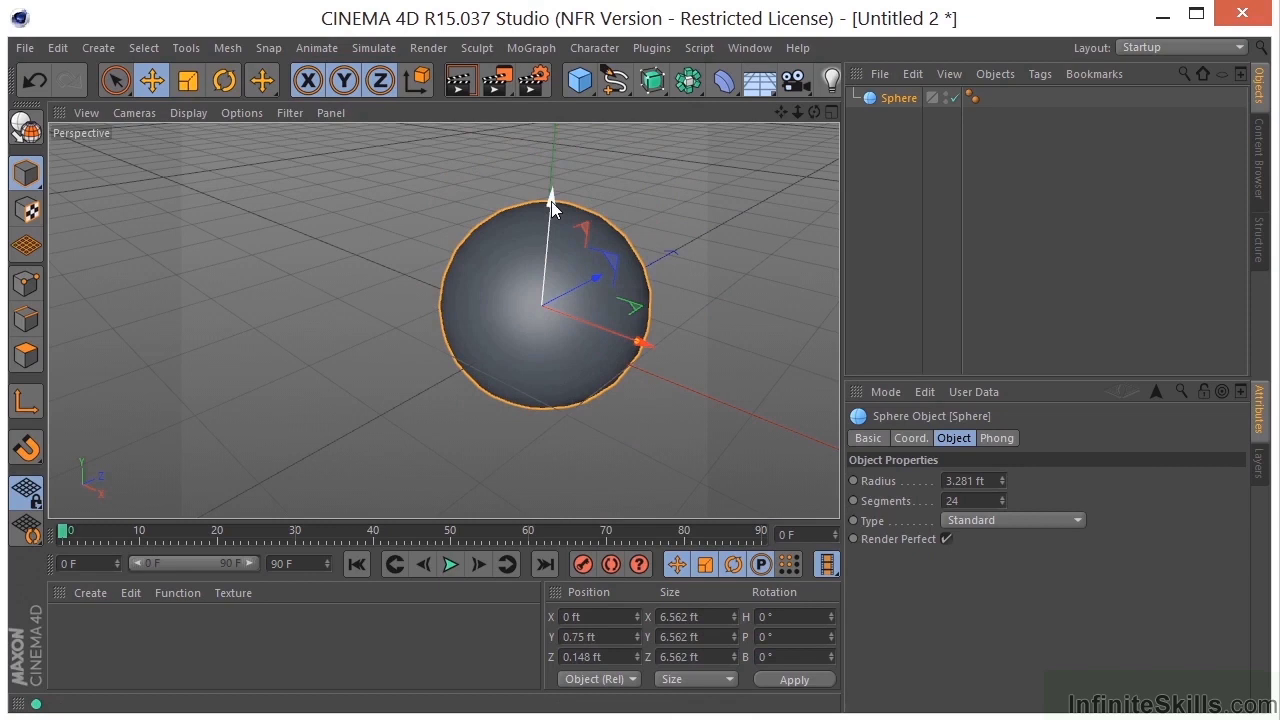
drag(551, 201, 504, 194)
mouse_move(597, 266)
mouse_down()
mouse_move(675, 228)
mouse_move(466, 320)
mouse_move(551, 277)
mouse_move(437, 363)
mouse_move(628, 240)
mouse_move(575, 279)
mouse_up()
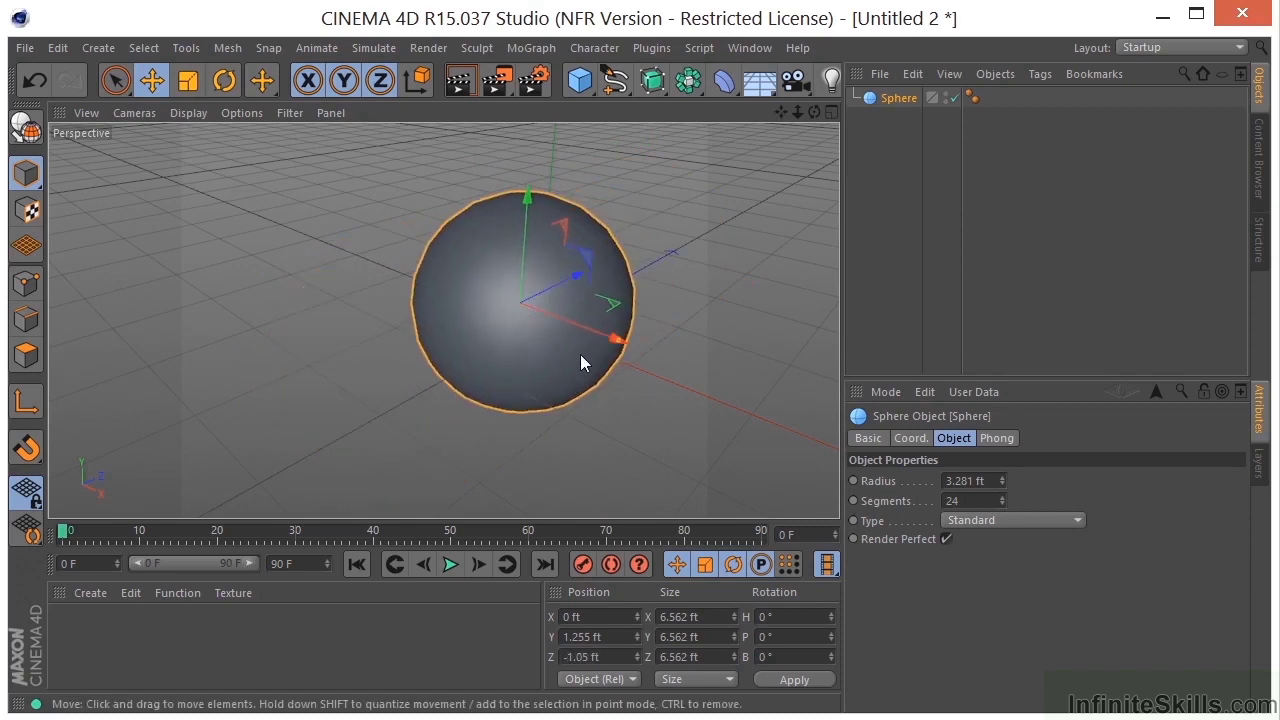
drag(599, 338, 585, 278)
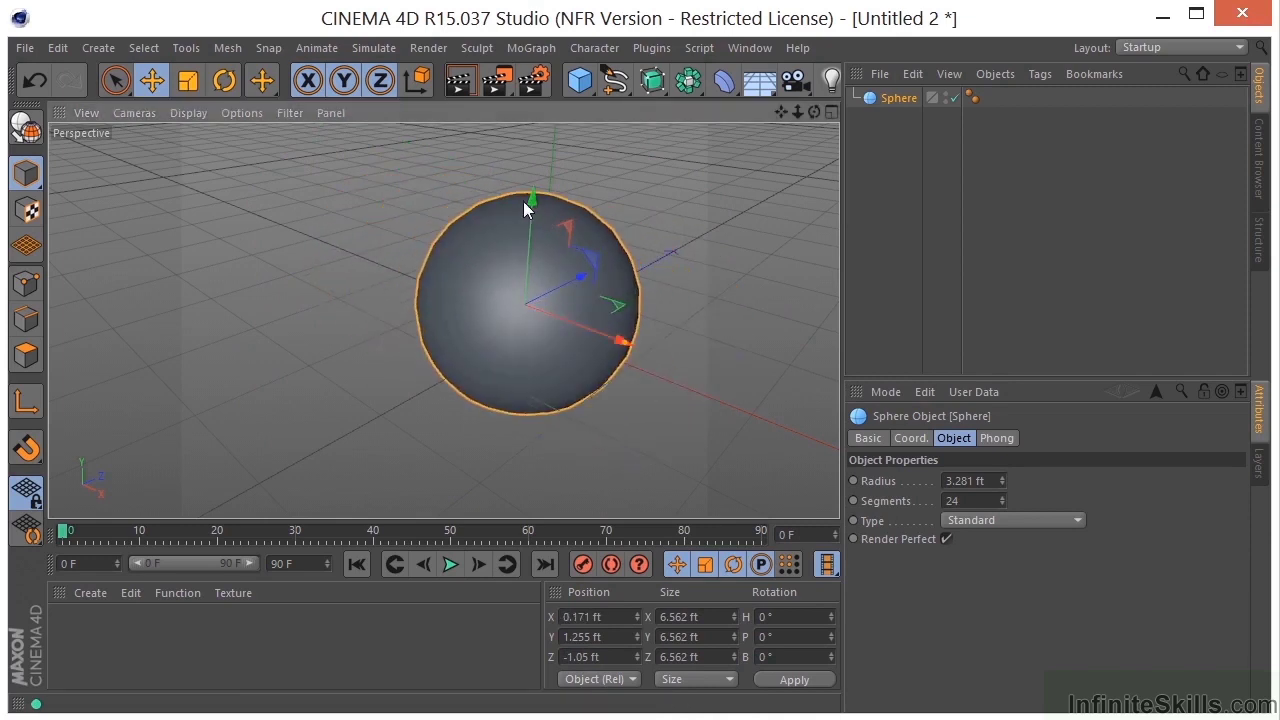